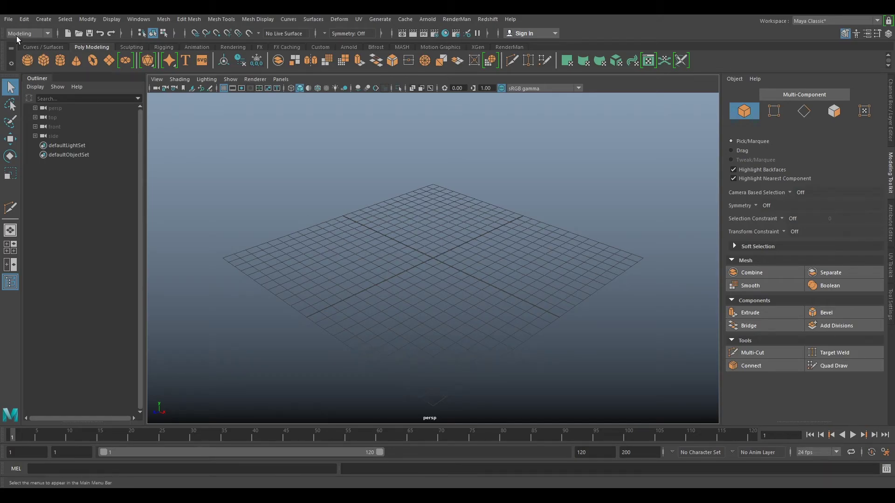
# - Import the tracked camera Hunter_H002_Fg01_V001_Cam_v001.mel from the MM019\TUT folder
pyautogui.click(9, 19)
pyautogui.click(40, 123)
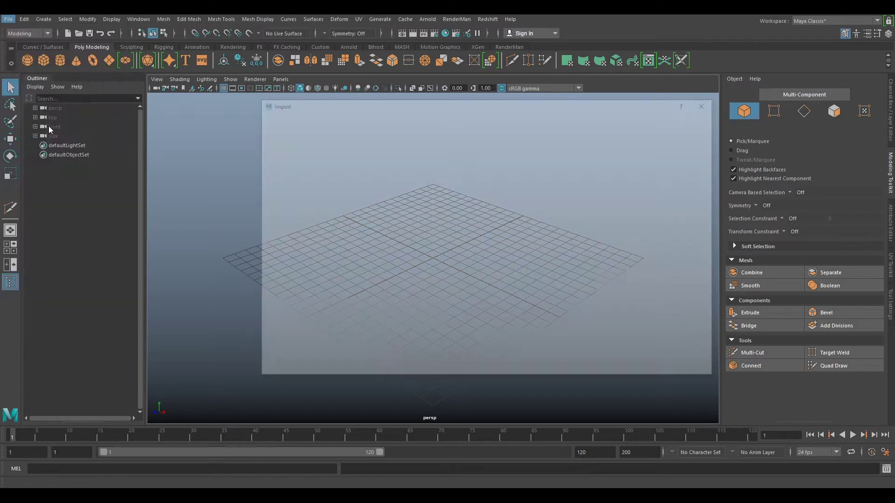
pyautogui.click(673, 120)
pyautogui.click(673, 121)
pyautogui.click(674, 121)
pyautogui.click(673, 120)
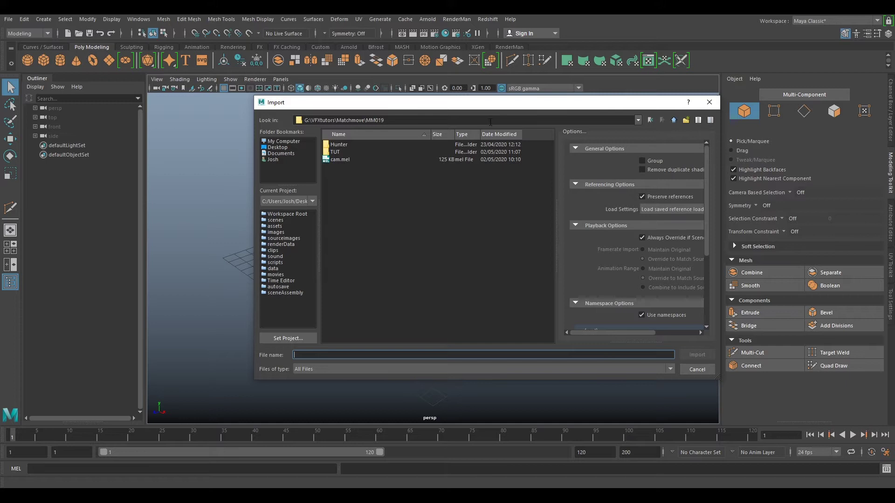
pyautogui.click(339, 152)
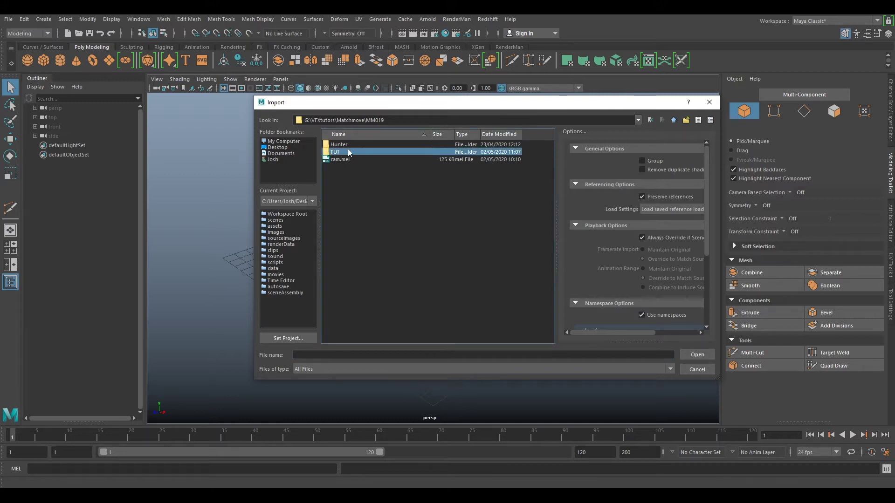
pyautogui.doubleClick(345, 152)
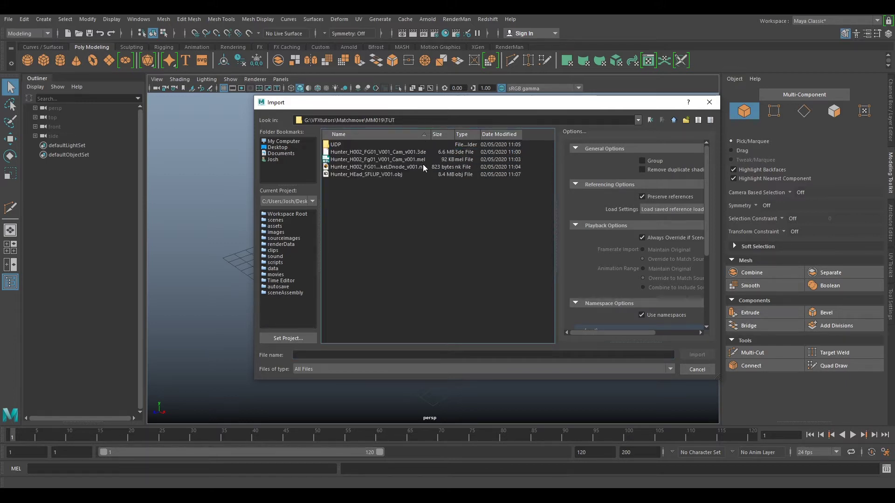
pyautogui.click(387, 160)
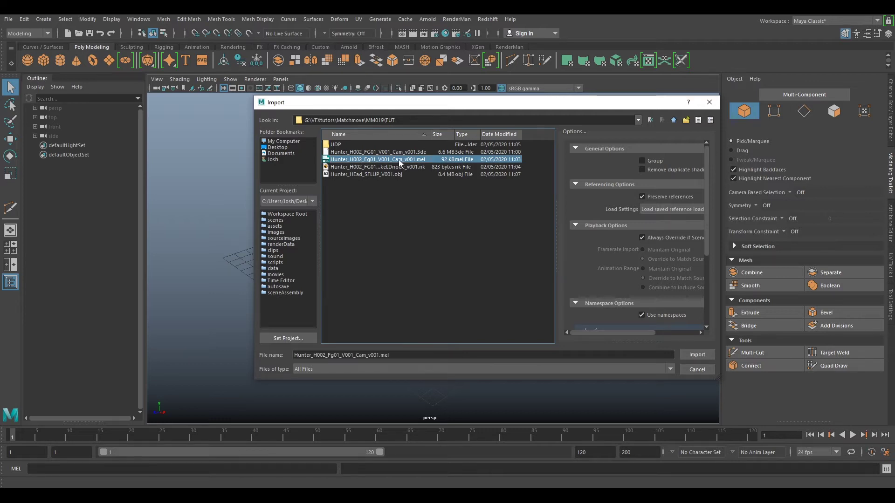
pyautogui.click(696, 355)
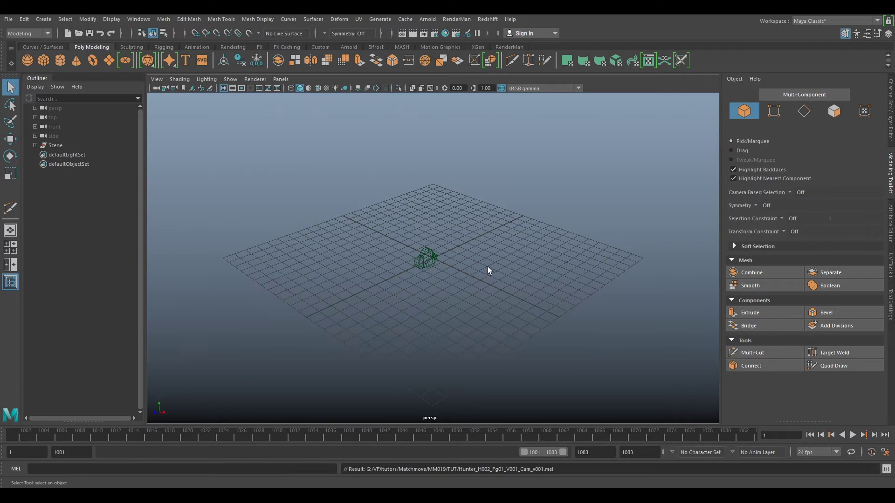
# - Expand the Scene group, delete Sigma18_35MM_18MM_2_1, and play back the tracked shot
pyautogui.click(57, 143)
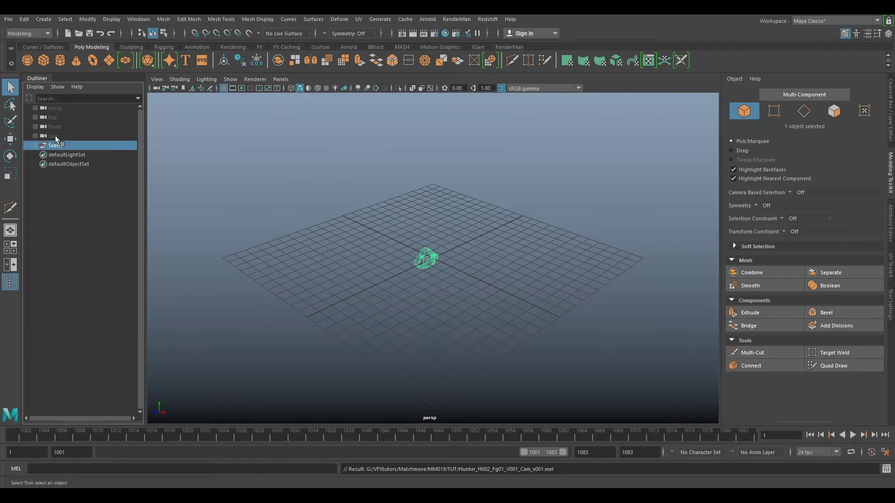
pyautogui.click(32, 145)
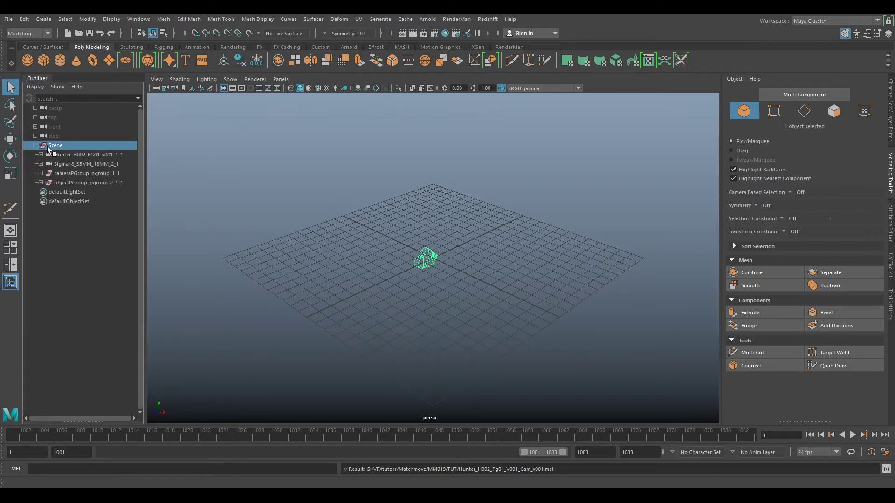
pyautogui.click(65, 155)
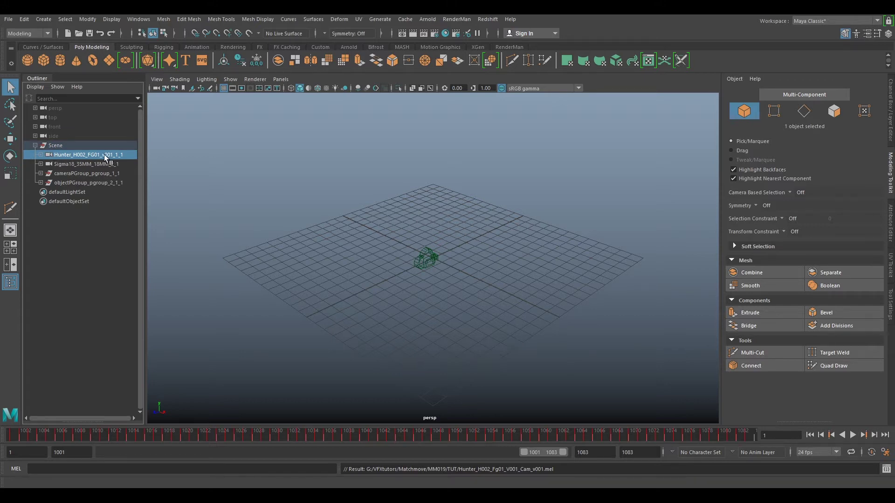
pyautogui.click(77, 166)
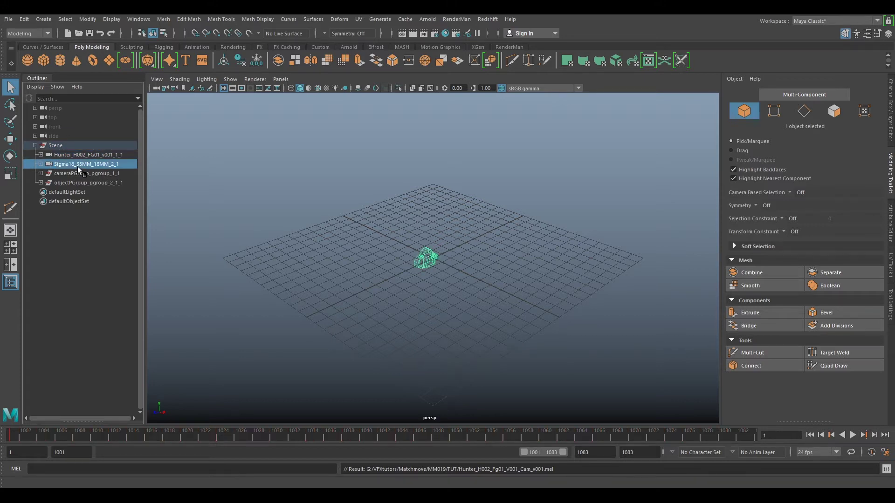
pyautogui.press('Delete')
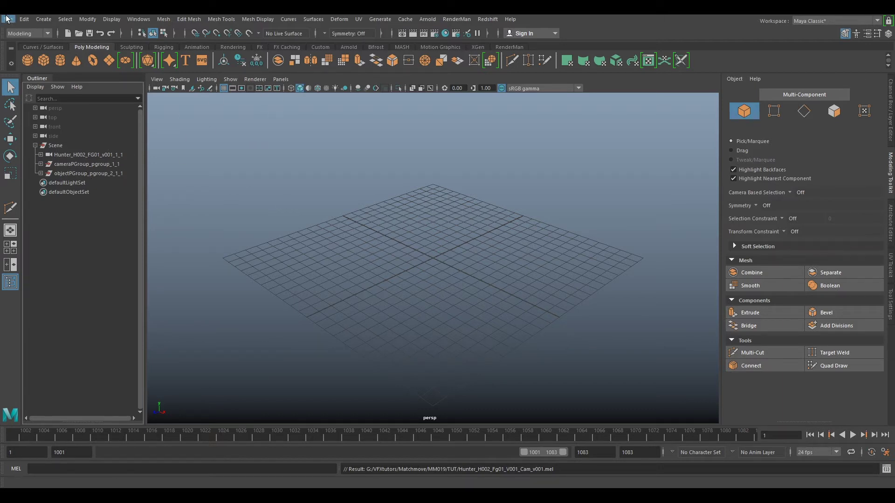
pyautogui.hotkey('alt', 'v')
# - Import the Hunter_HEad_SFLUP_V001.obj head scan into the scene
pyautogui.click(8, 19)
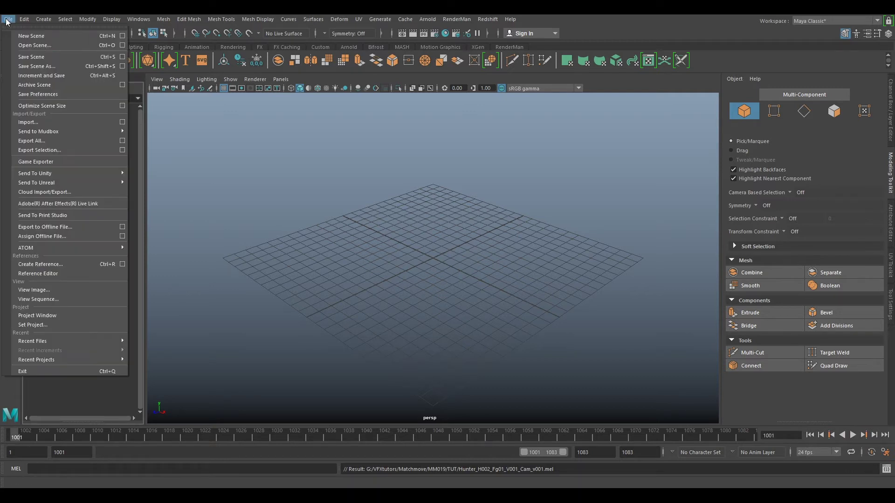
pyautogui.click(46, 122)
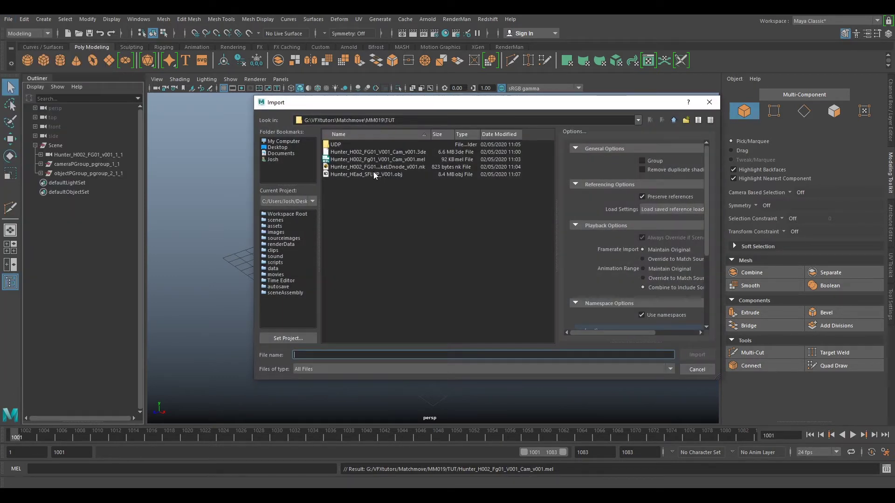
pyautogui.click(336, 174)
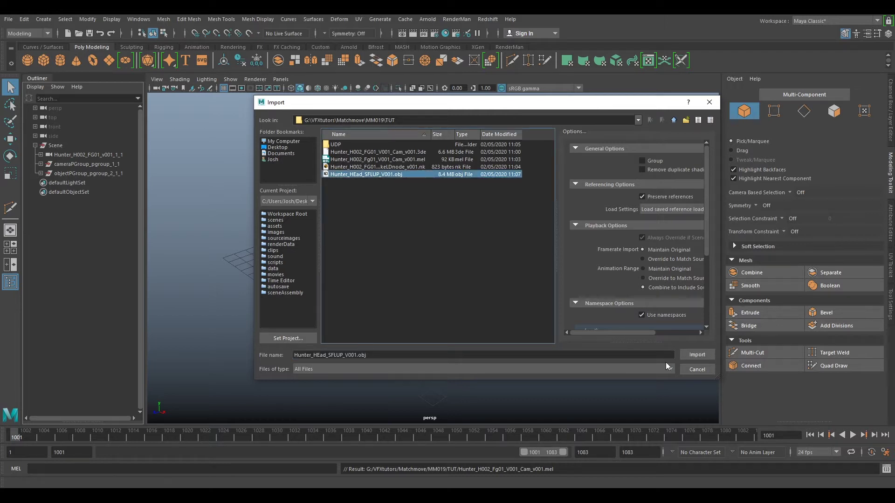
pyautogui.click(690, 356)
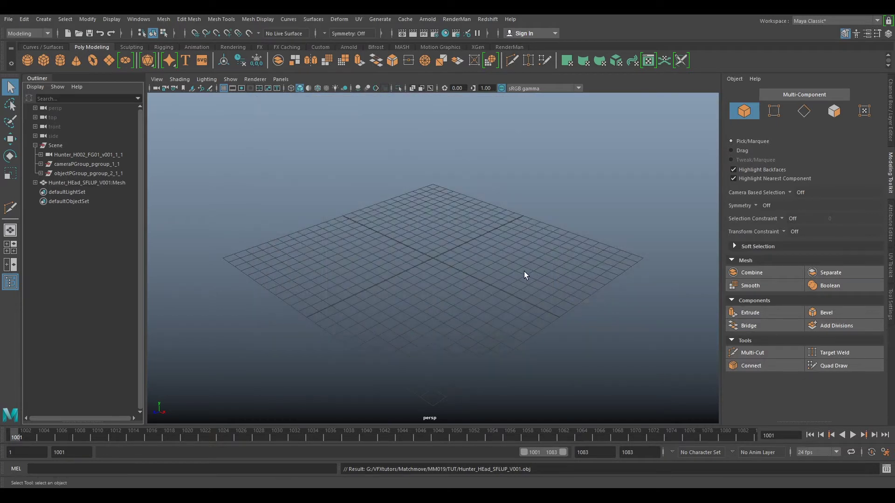
# - Browse to Hunter\Data\SetGeo\SetGeo and select Hunter_SetGeo_v001.obj for import
pyautogui.click(8, 19)
pyautogui.click(30, 122)
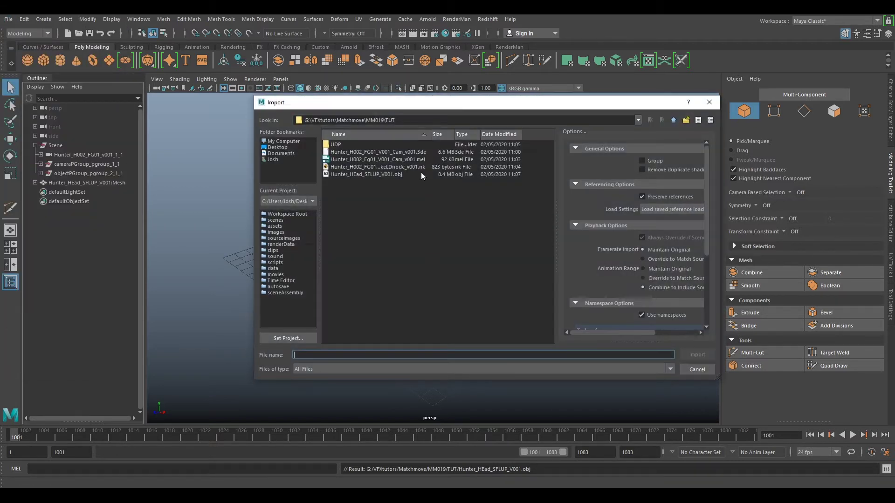
pyautogui.click(673, 120)
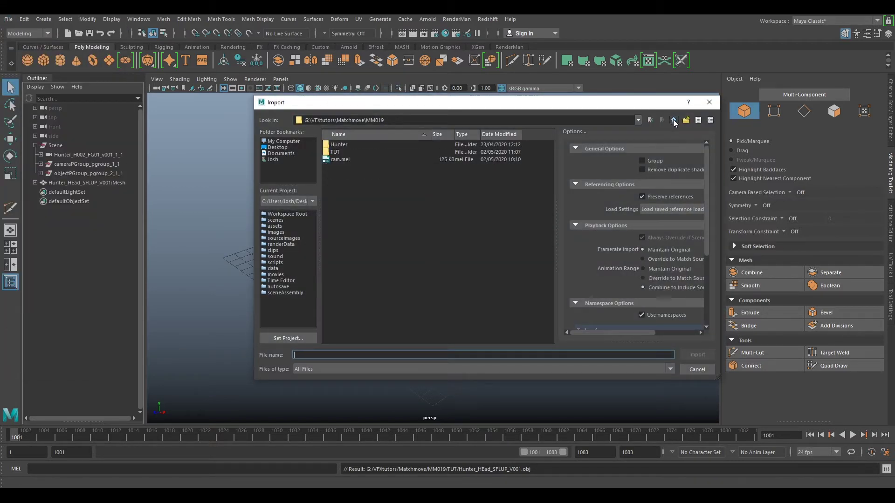
pyautogui.doubleClick(350, 146)
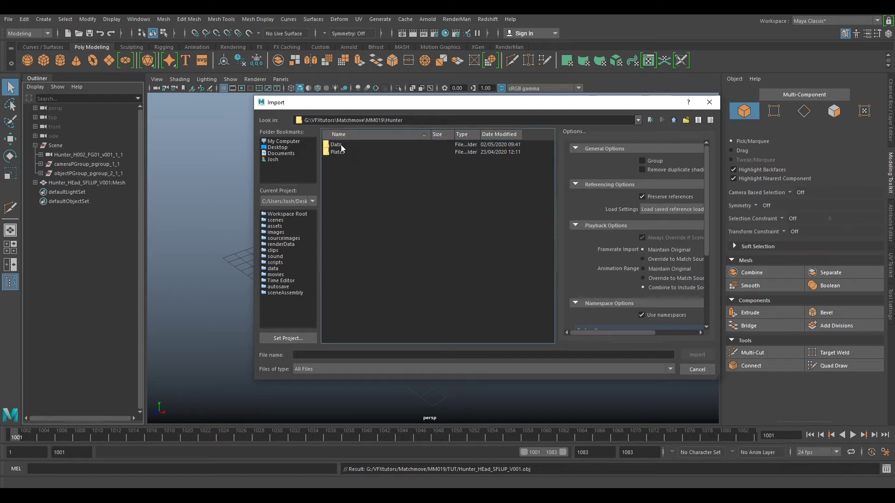
pyautogui.doubleClick(342, 145)
pyautogui.doubleClick(343, 189)
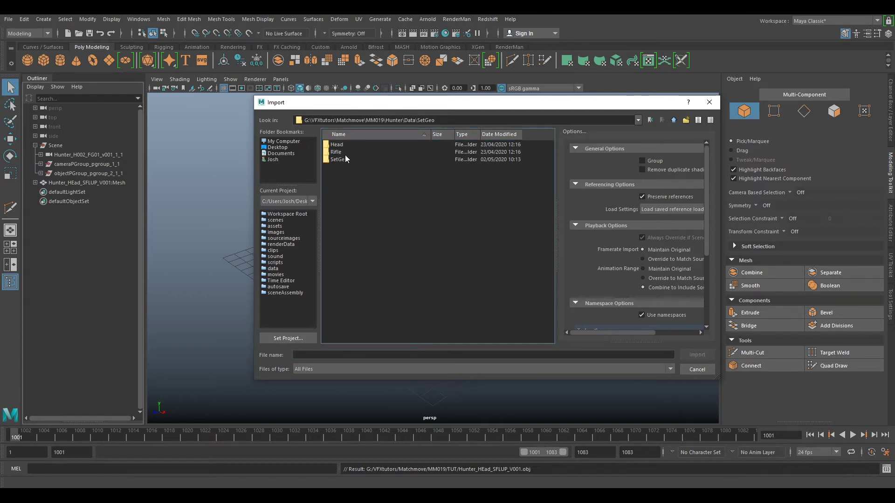
pyautogui.doubleClick(342, 154)
pyautogui.click(673, 120)
pyautogui.doubleClick(346, 160)
pyautogui.click(354, 151)
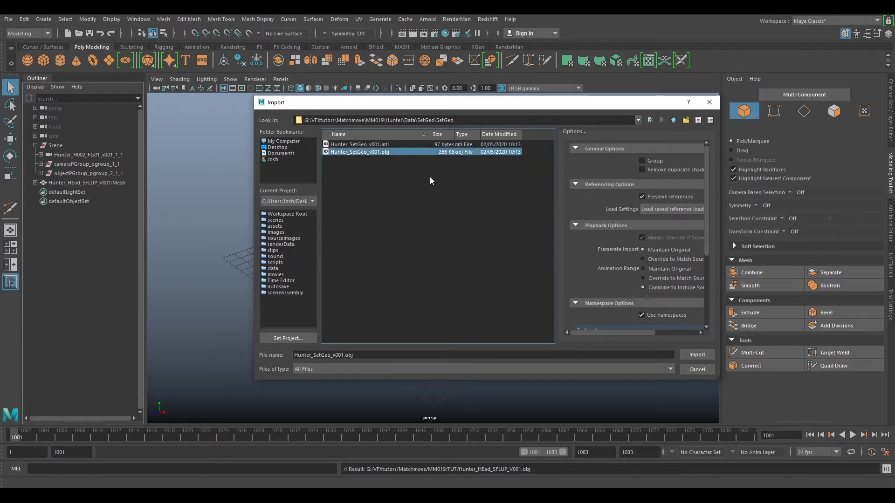
# - Import Hunter_SetGeo_v001.obj and orbit to inspect the walls and floor around the head
pyautogui.click(688, 354)
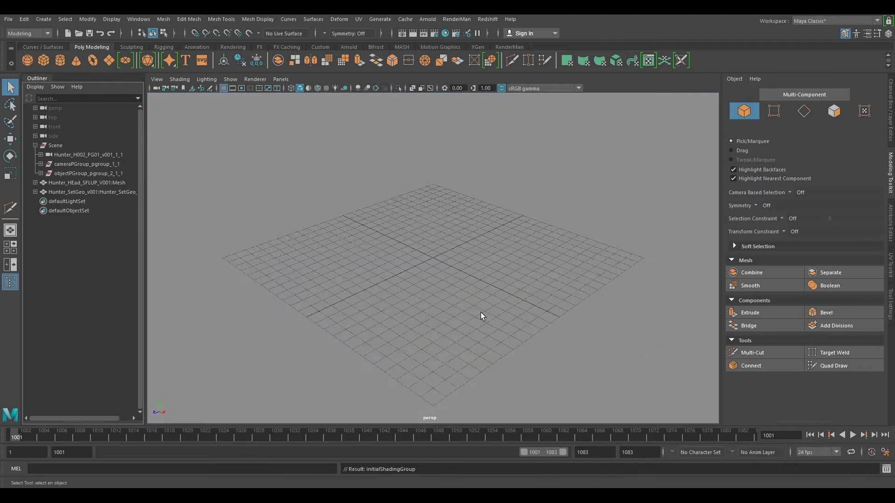
pyautogui.scroll(-5, 474, 295)
pyautogui.keyDown('alt'); pyautogui.moveTo(474, 294); pyautogui.dragTo(589, 261); pyautogui.keyUp('alt')
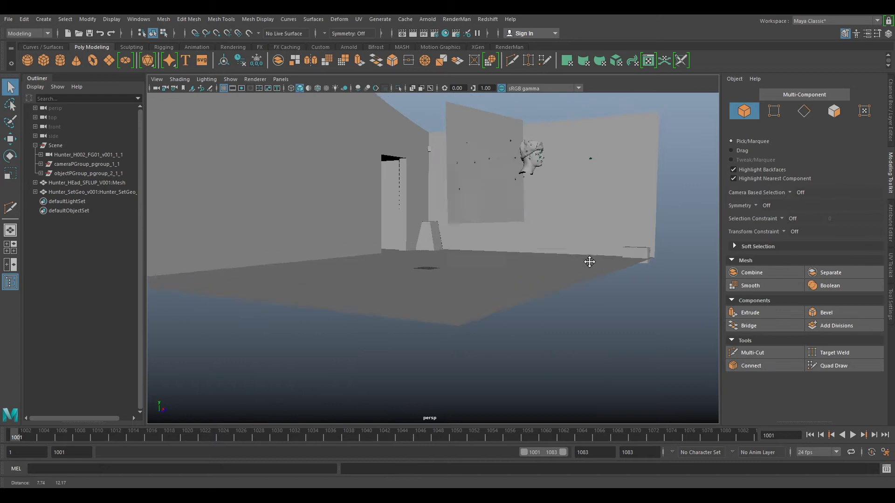
pyautogui.keyDown('alt'); pyautogui.moveTo(589, 261); pyautogui.dragTo(548, 268, button='right'); pyautogui.keyUp('alt')
pyautogui.moveTo(549, 268)
pyautogui.keyDown('alt'); pyautogui.mouseDown()
pyautogui.moveTo(515, 269)
pyautogui.moveTo(477, 174)
pyautogui.moveTo(538, 273)
pyautogui.mouseUp(); pyautogui.keyUp('alt')
pyautogui.keyDown('alt'); pyautogui.moveTo(479, 280); pyautogui.dragTo(503, 273, button='right'); pyautogui.keyUp('alt')
pyautogui.keyDown('alt'); pyautogui.moveTo(503, 273); pyautogui.dragTo(447, 261); pyautogui.keyUp('alt')
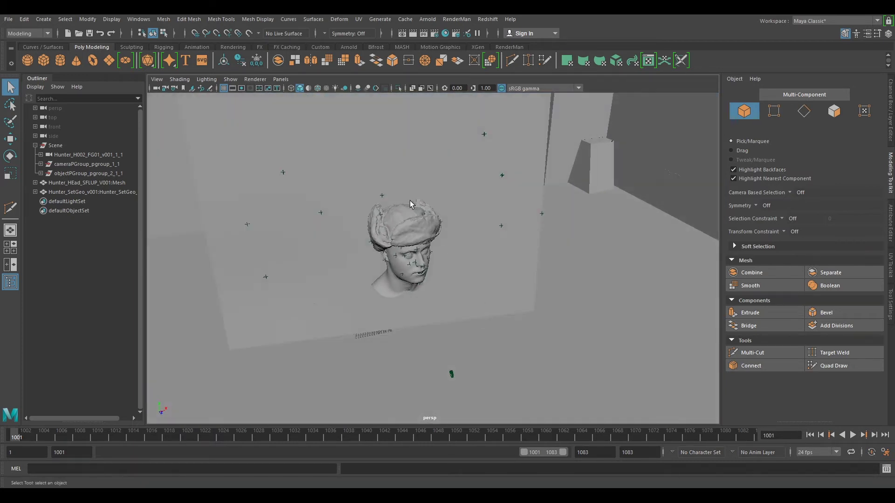
pyautogui.click(281, 79)
# - Look through the Hunter_H002_FG01_v001_1_1 camera and select that camera
pyautogui.moveTo(289, 89)
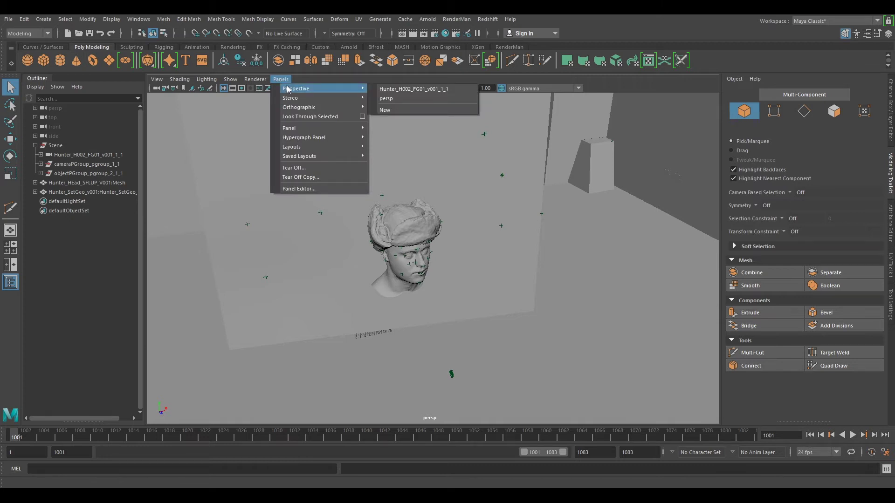
pyautogui.click(394, 89)
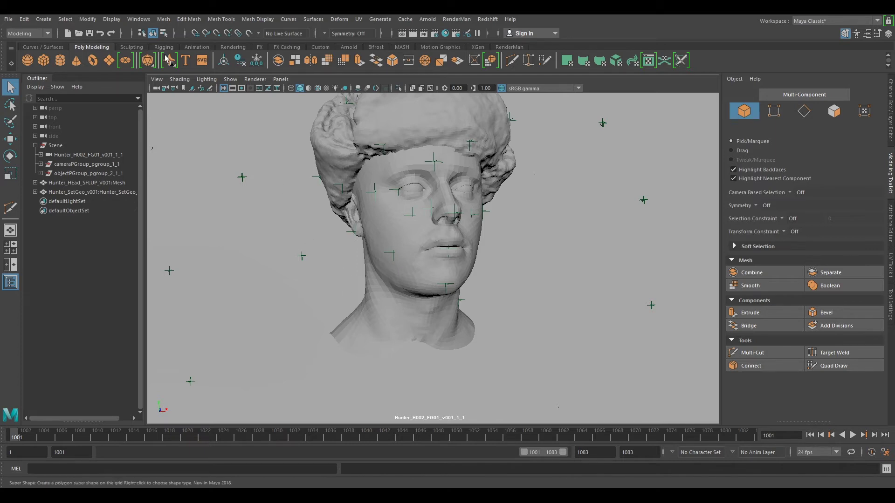
pyautogui.click(156, 90)
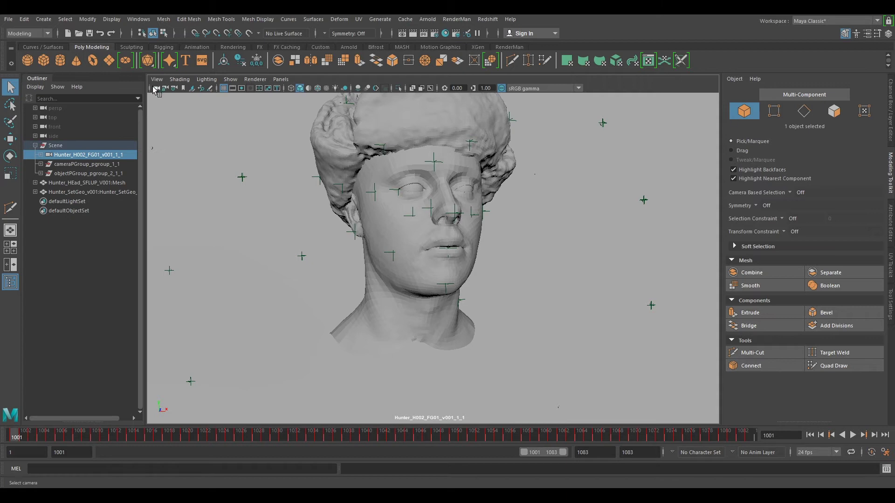
# - Show the camera's imagePlaneShape1 attributes and browse for the image plane's file
pyautogui.click(890, 218)
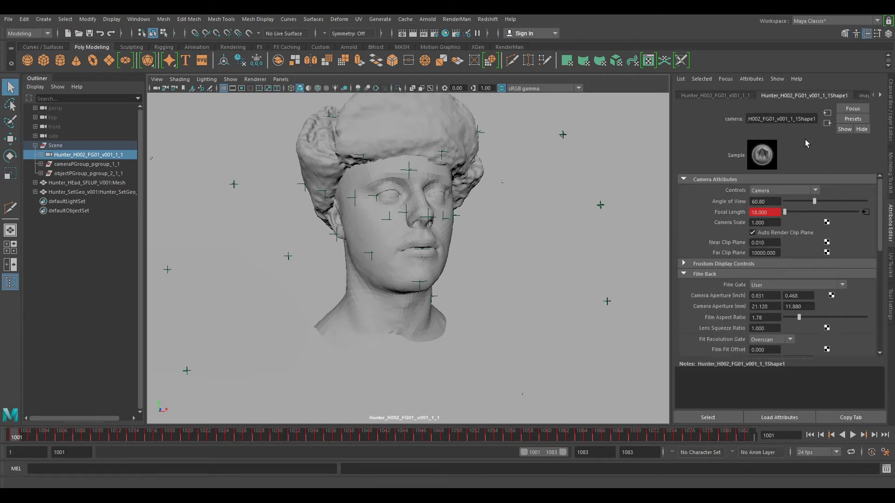
pyautogui.click(862, 95)
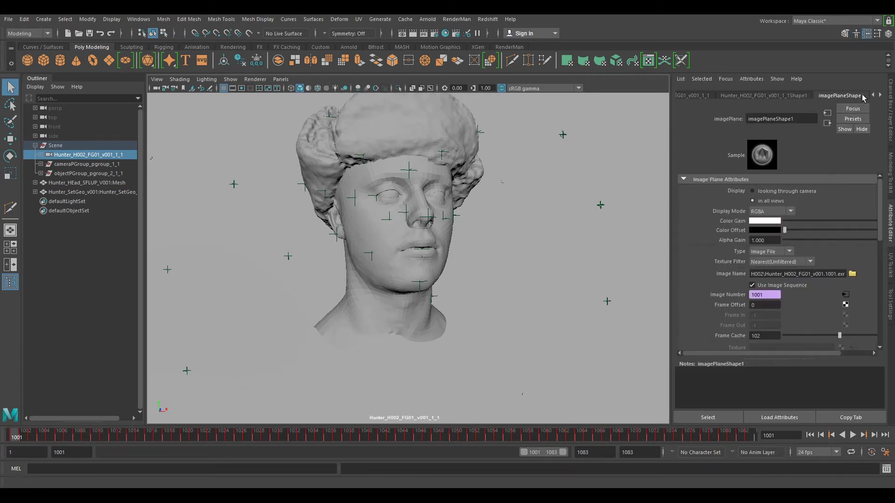
pyautogui.click(853, 275)
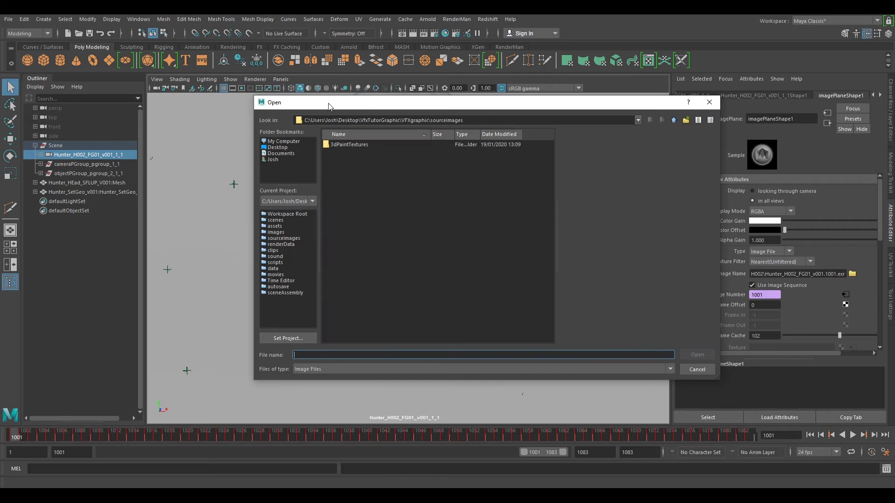
# - Load Hunter_H002_FG01_V001_UDP.1001.exr from G:\VFXtutors\Matchmove\MM019\TUT\UDP onto the image plane
pyautogui.click(293, 141)
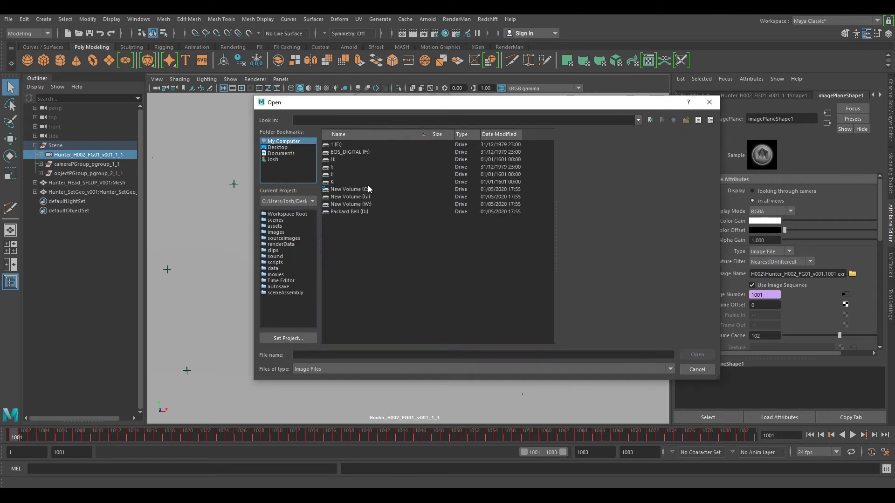
pyautogui.doubleClick(362, 196)
pyautogui.doubleClick(342, 145)
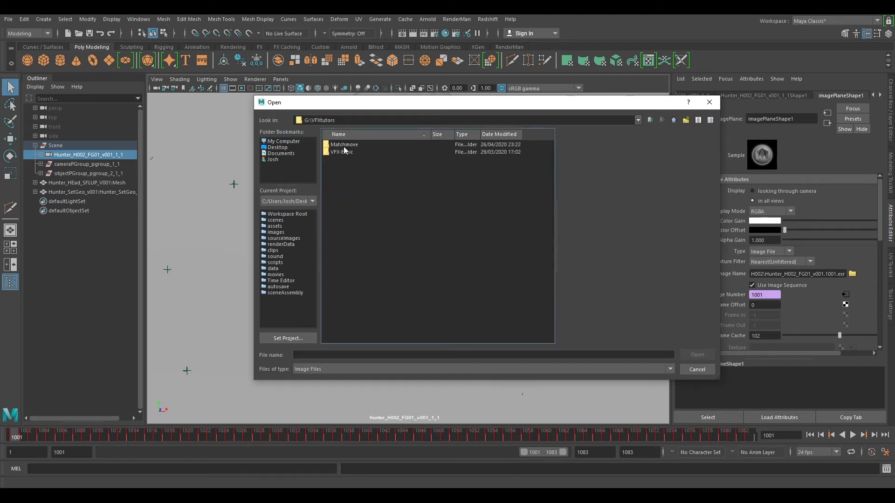
pyautogui.click(344, 145)
pyautogui.doubleClick(343, 145)
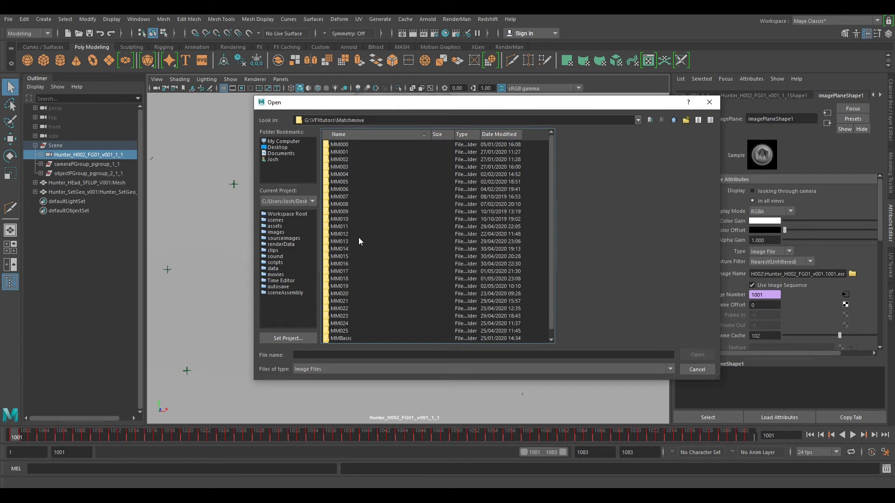
pyautogui.doubleClick(342, 286)
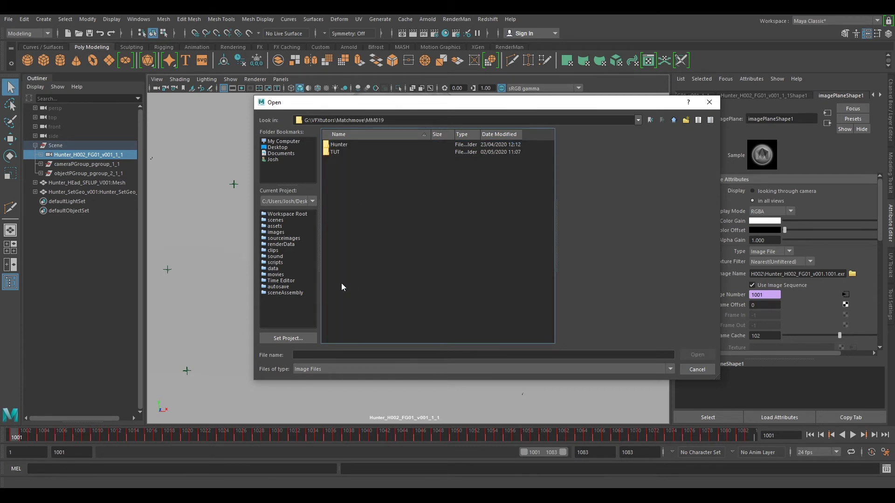
pyautogui.doubleClick(337, 152)
pyautogui.doubleClick(338, 145)
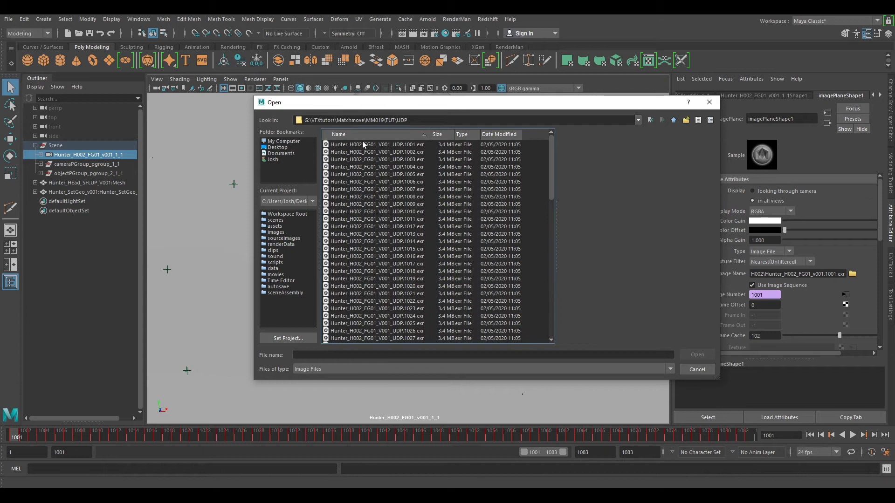
pyautogui.click(379, 144)
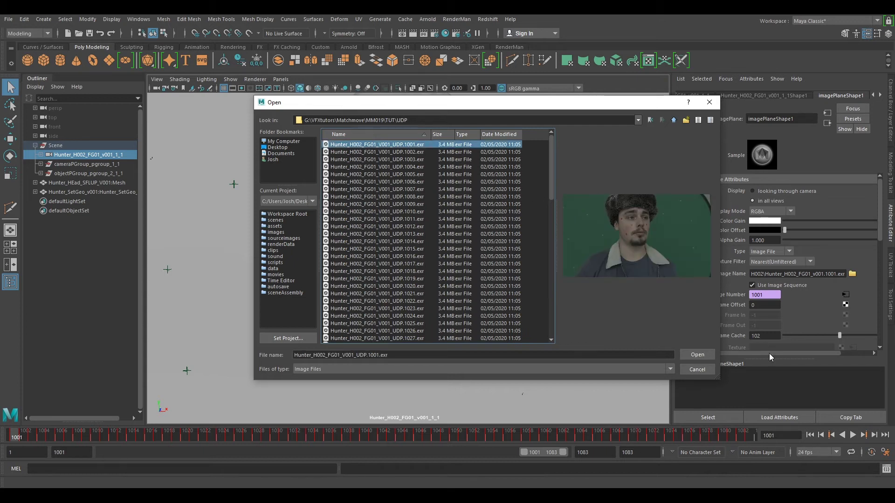
pyautogui.click(694, 354)
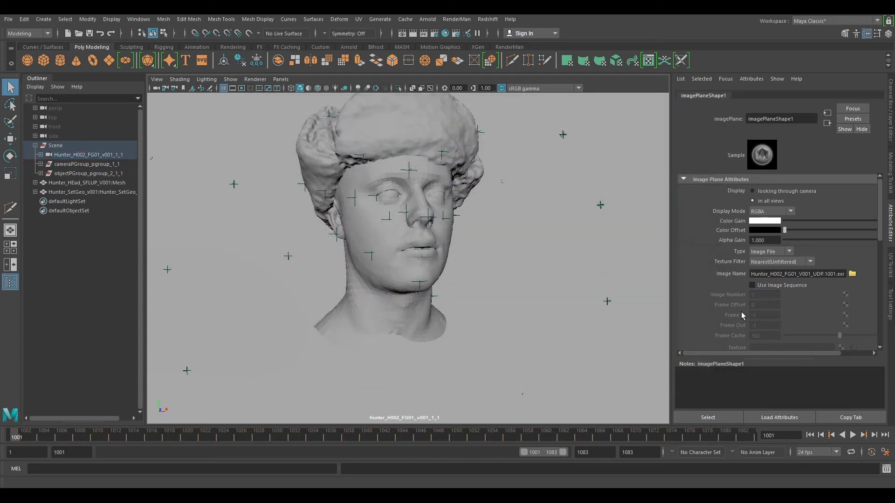
# - Enable Use Image Sequence, set Alpha Gain to 0.7 and image plane Depth to 1
pyautogui.click(751, 285)
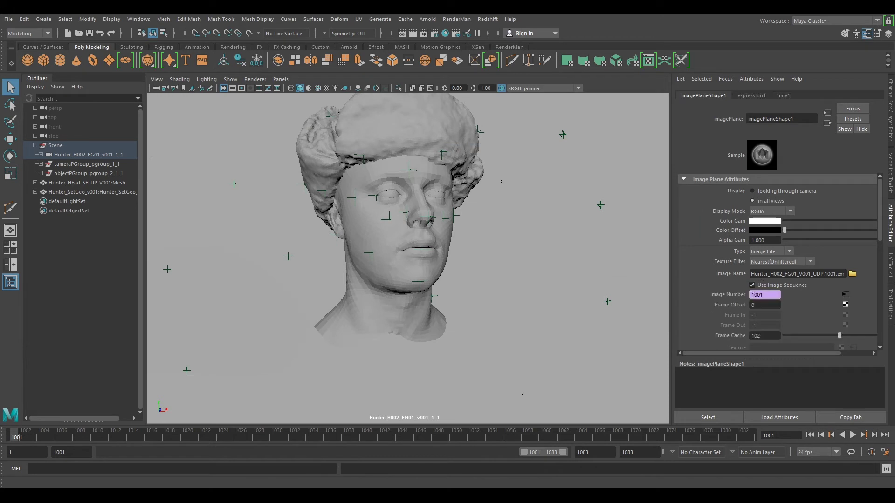
pyautogui.click(764, 240)
pyautogui.write('0.7')
pyautogui.press('Return')
pyautogui.scroll(-5, 784, 297)
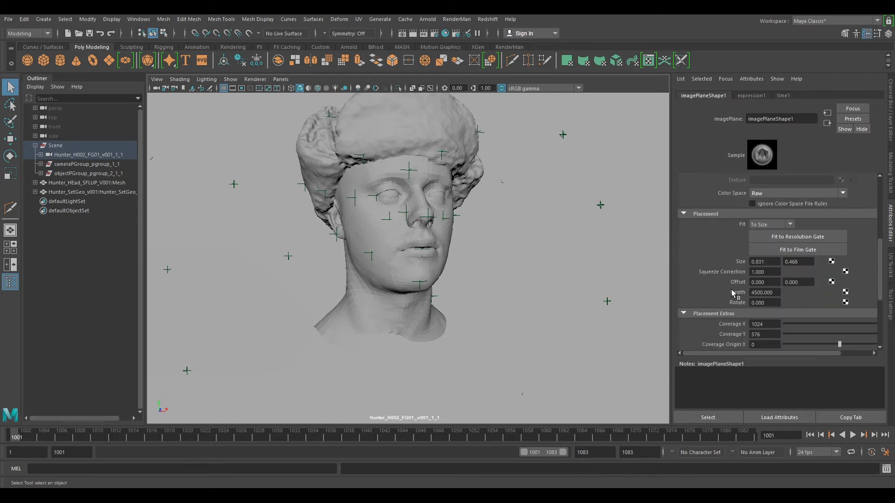
pyautogui.click(772, 293)
pyautogui.write('1')
pyautogui.press('Return')
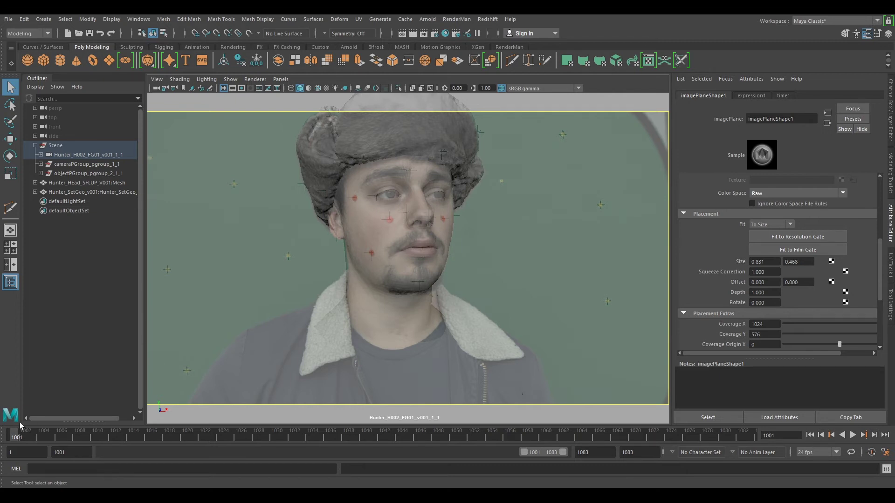
# - Parent the head scan mesh under objectPGroup_pgroup_2_1_1 and play back to check the track
pyautogui.moveTo(24, 435); pyautogui.dragTo(24, 436)
pyautogui.click(74, 184)
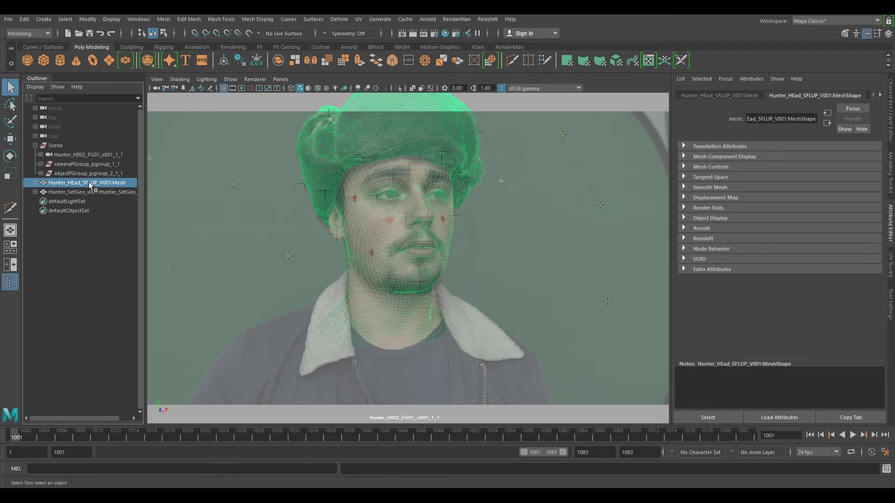
pyautogui.moveTo(89, 185); pyautogui.dragTo(88, 177, button='middle')
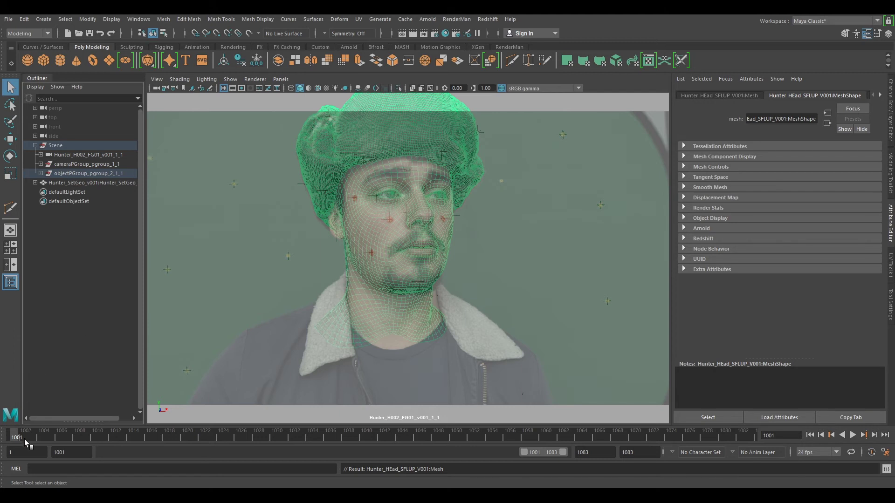
pyautogui.hotkey('alt', 'v')
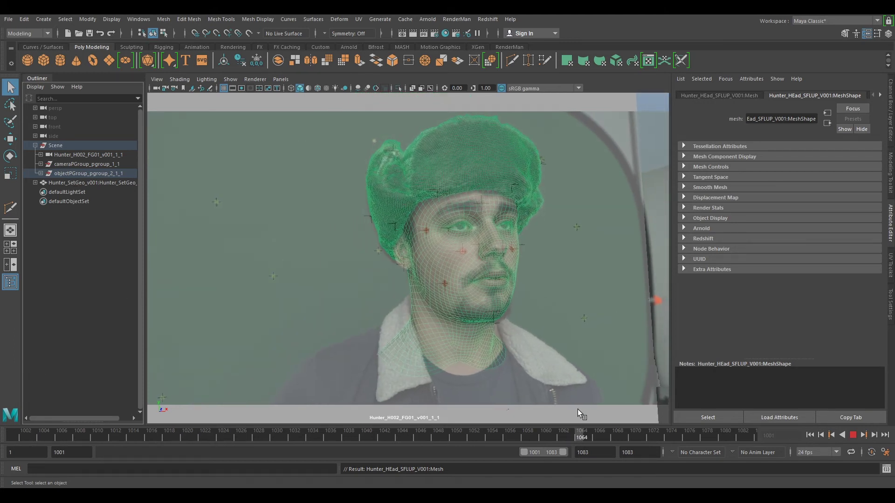
pyautogui.hotkey('alt', 'v')
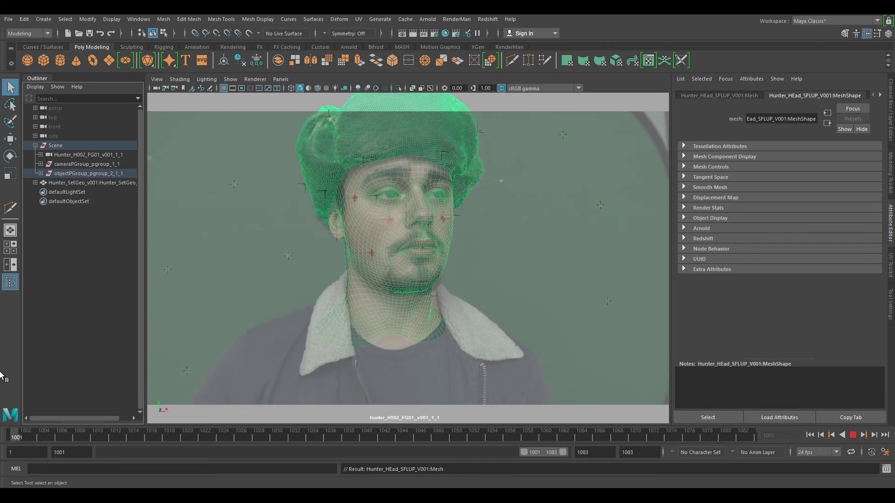
# - Group the Hunter_SetGeo_v001 mesh as SetGeo_grp and parent it under Scene
pyautogui.click(94, 182)
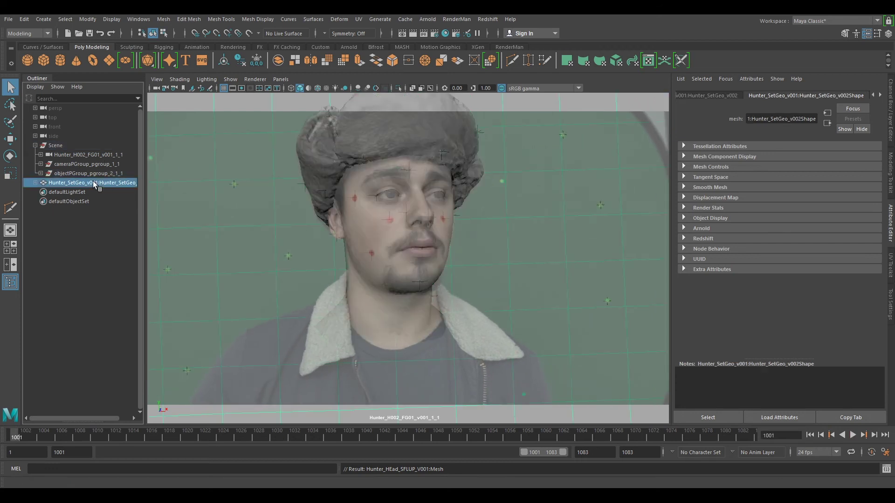
pyautogui.hotkey('ctrl', 'g')
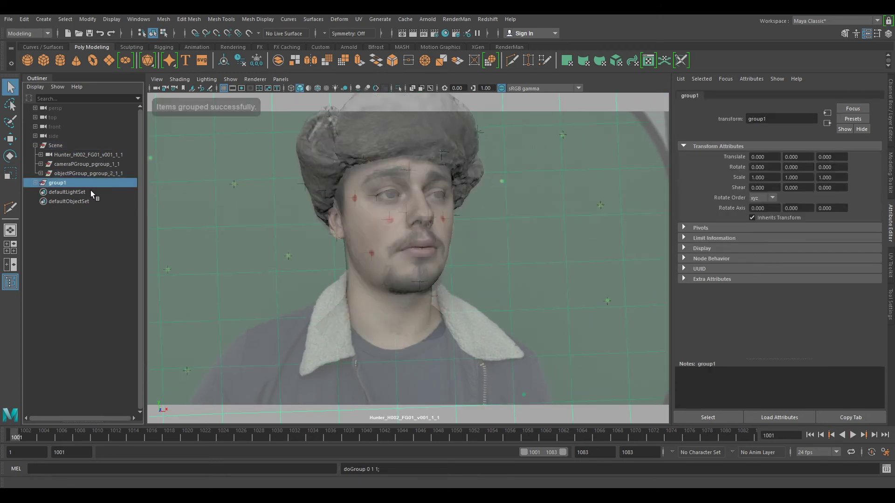
pyautogui.doubleClick(80, 184)
pyautogui.write('SetGeo_grp')
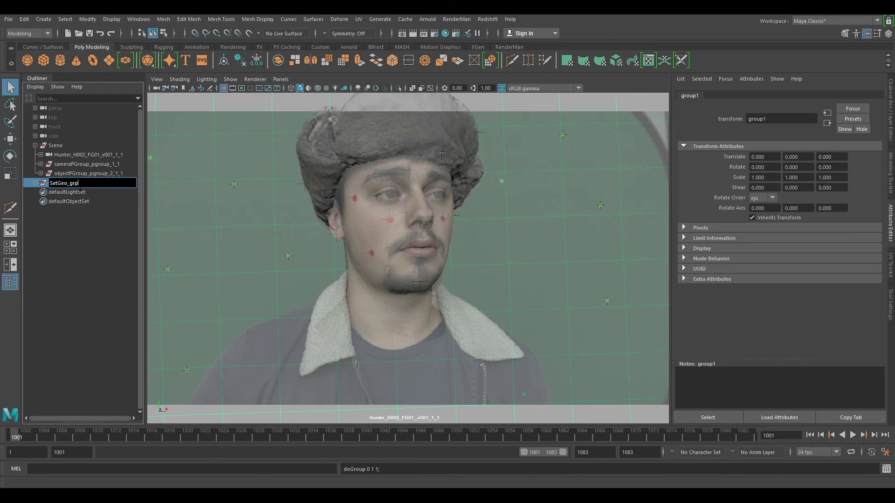
pyautogui.press('Return')
pyautogui.moveTo(66, 184); pyautogui.dragTo(55, 146)
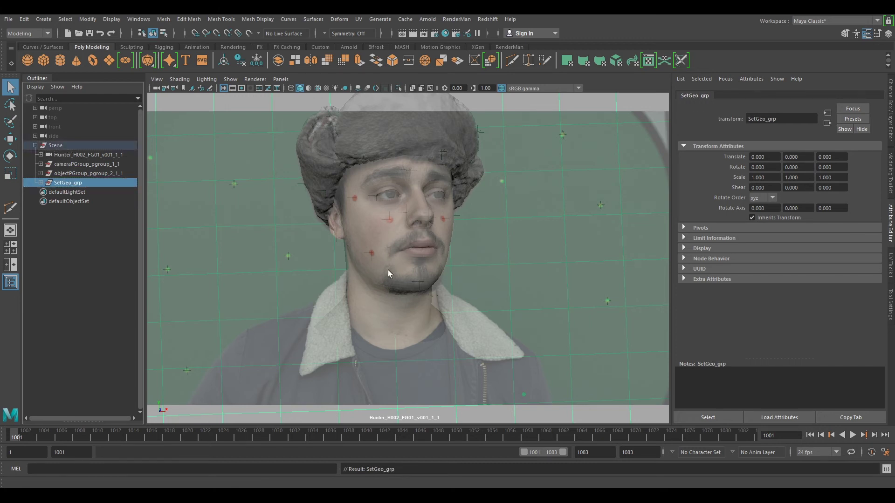
# - Switch the viewport to Wireframe on Shaded and play back to review the overlay
pyautogui.click(179, 79)
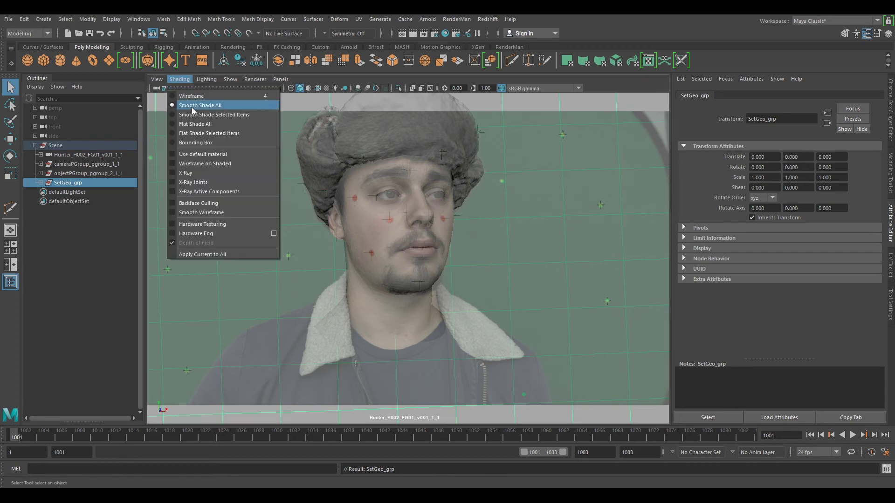
pyautogui.click(194, 163)
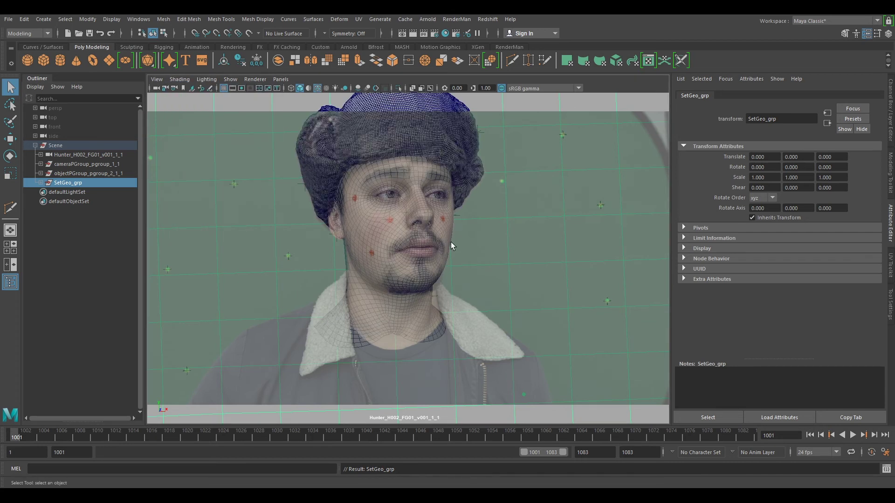
pyautogui.click(852, 435)
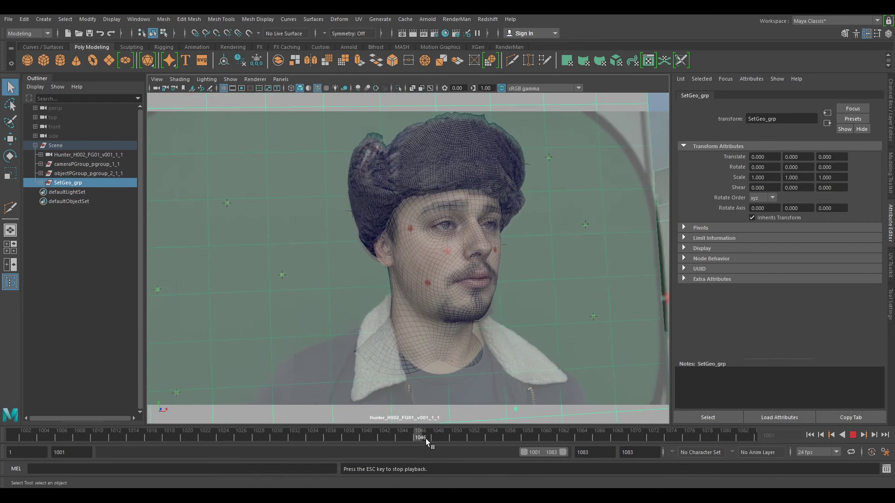
pyautogui.click(853, 434)
# - Replay and scrub the timeline around frames 1036–1066 to confirm the mesh stays aligned with the plate
pyautogui.hotkey('alt', 'v')
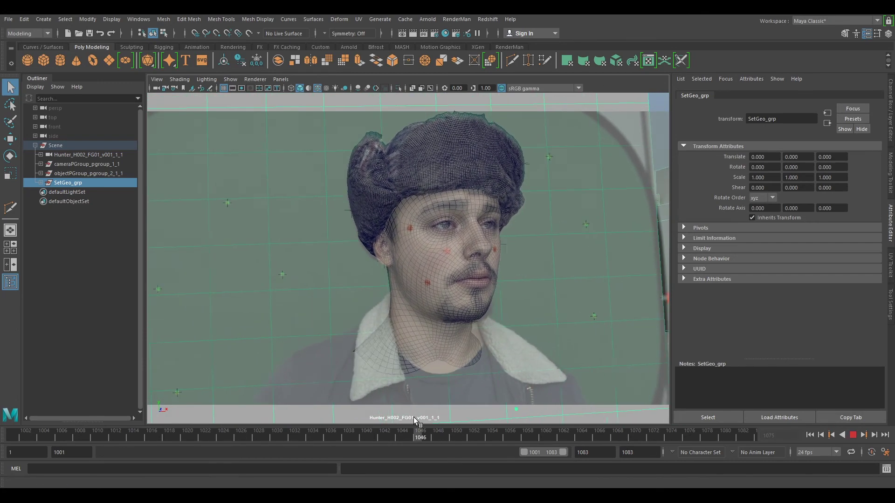
pyautogui.hotkey('alt', 'v')
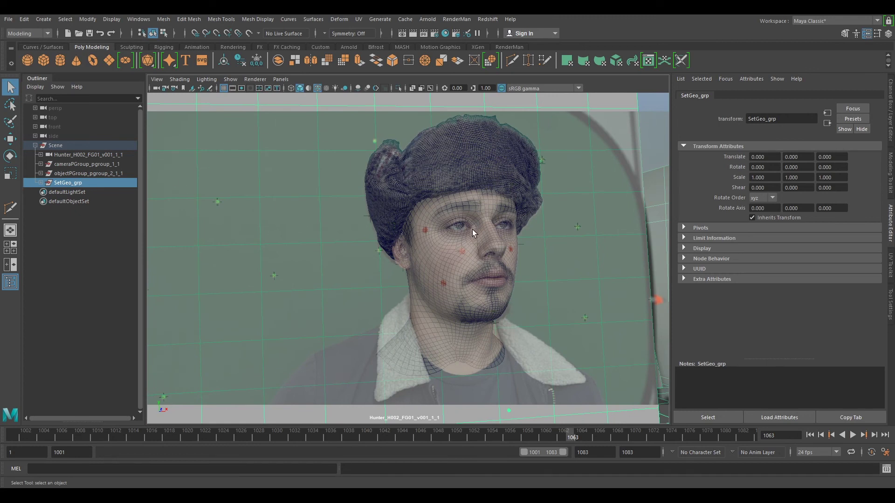
pyautogui.moveTo(455, 435); pyautogui.dragTo(292, 425)
pyautogui.hotkey('alt', 'v')
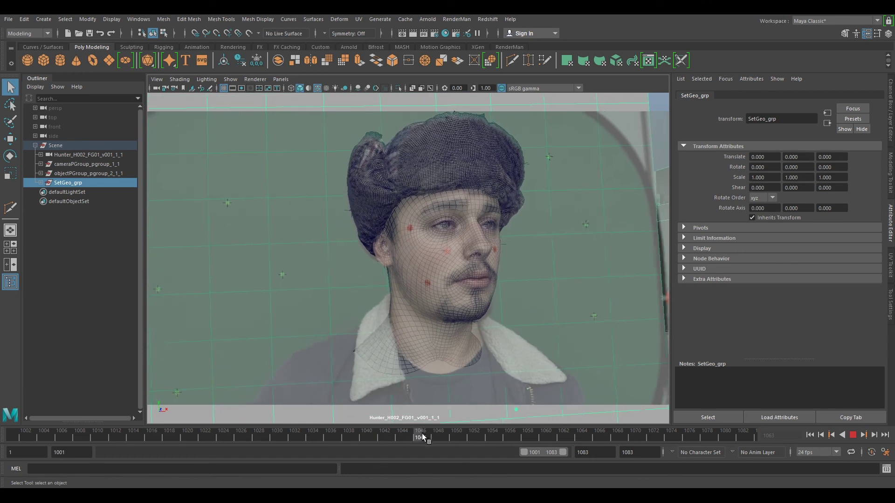
pyautogui.hotkey('alt', 'v')
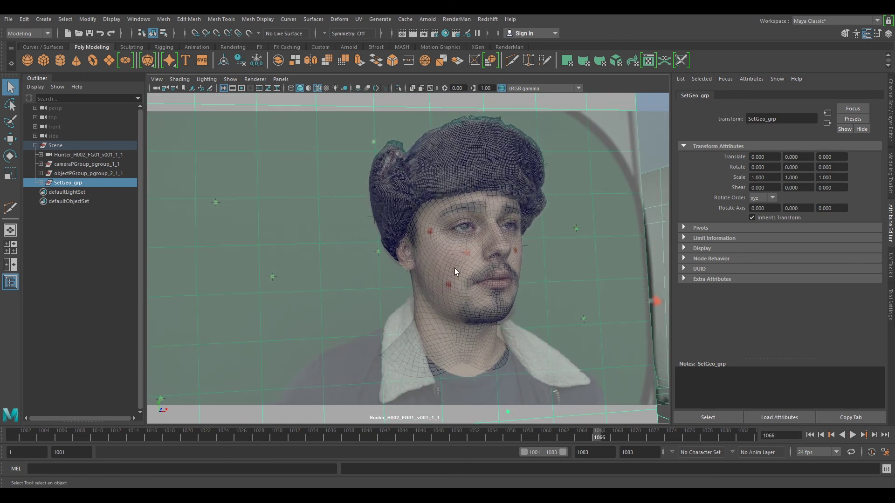
pyautogui.moveTo(606, 435); pyautogui.dragTo(420, 435)
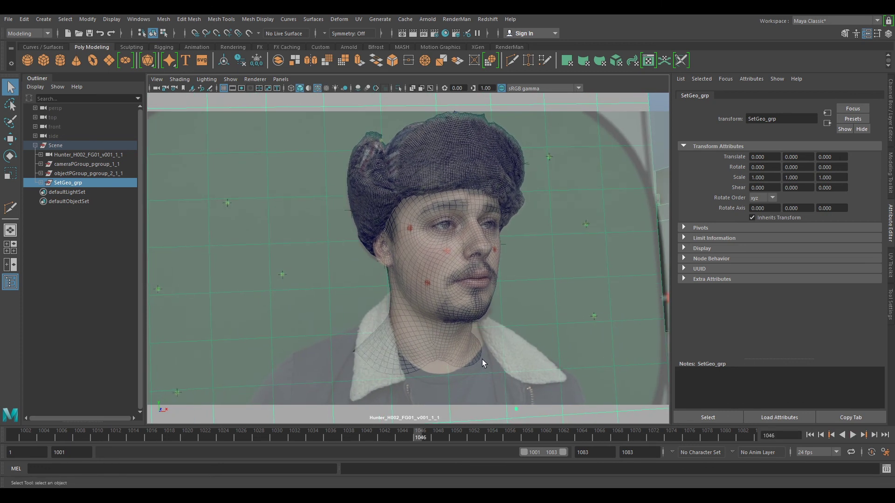